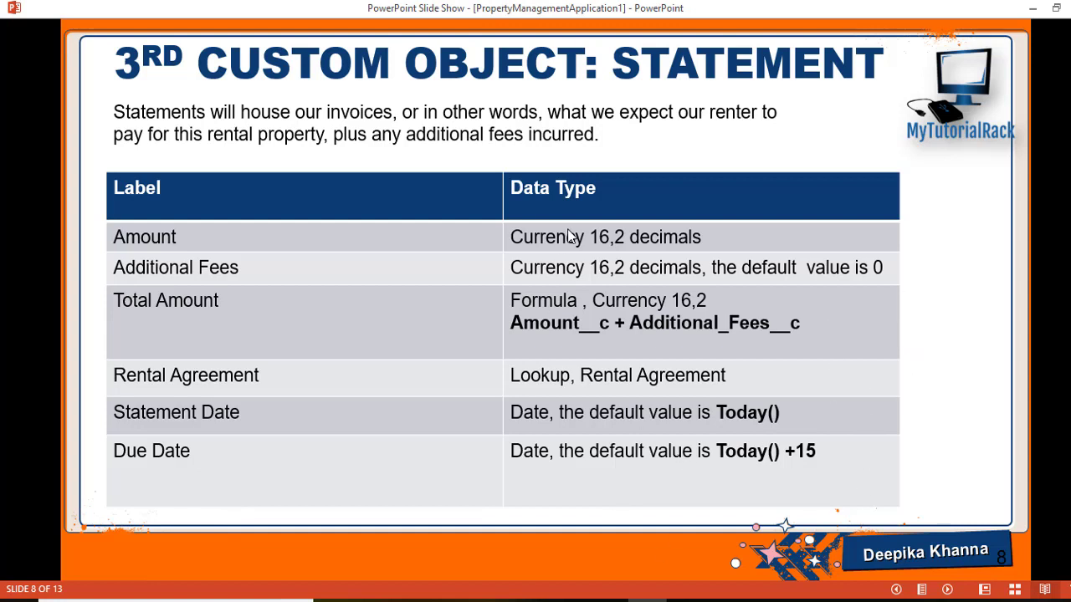
Step forward to slide 9's Status picklist and Amount Paid roll-up, then back to slide 8.
click(948, 590)
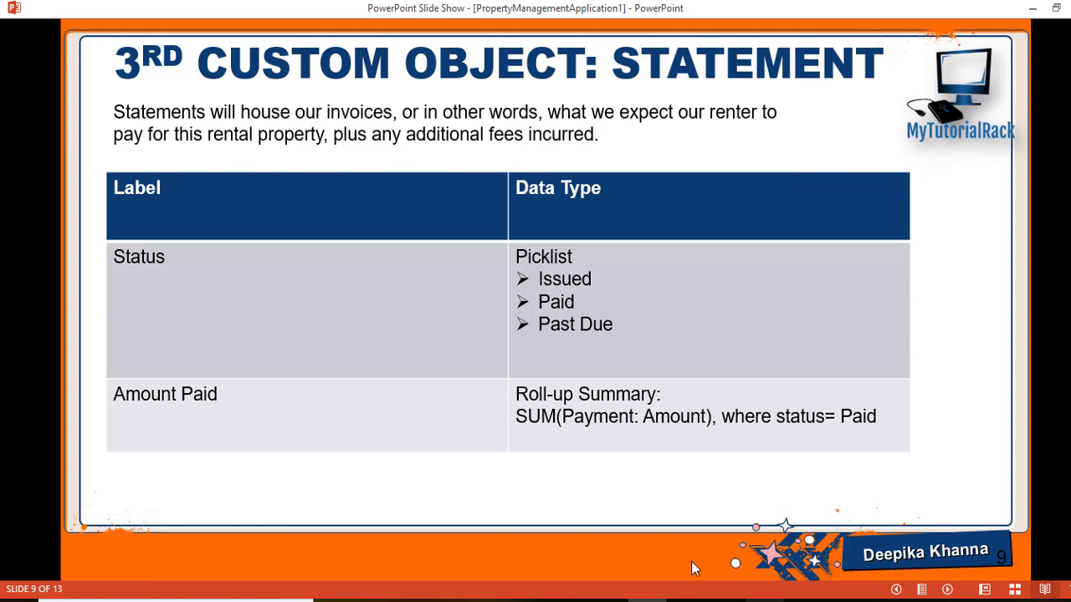
click(895, 589)
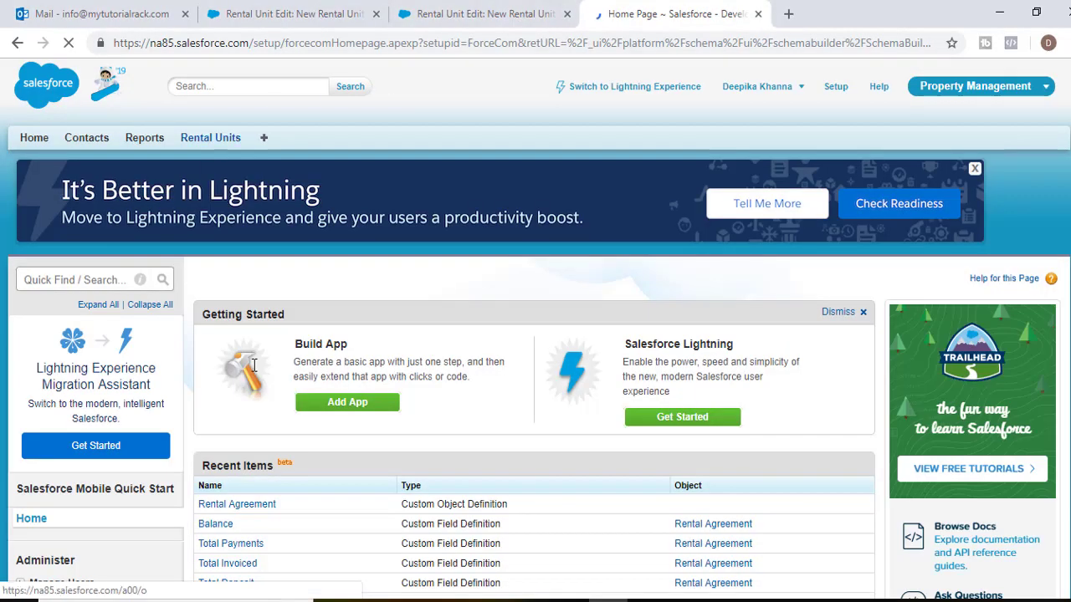
Search Quick Find for 'objec', go to Custom Objects and start a New Custom Object.
scroll(358, 394, down, 1)
click(58, 196)
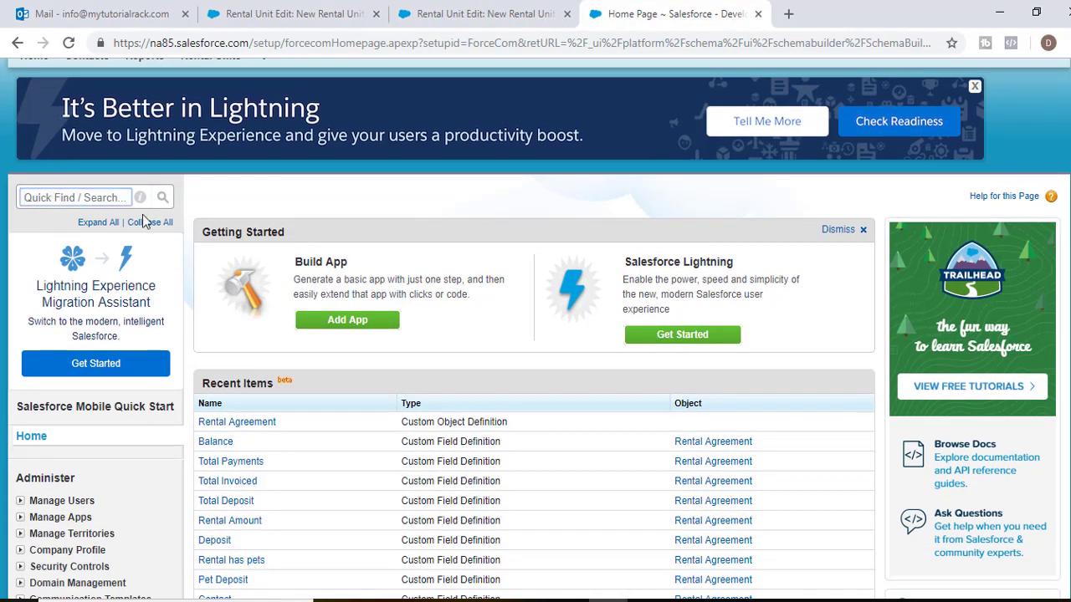
text(objec)
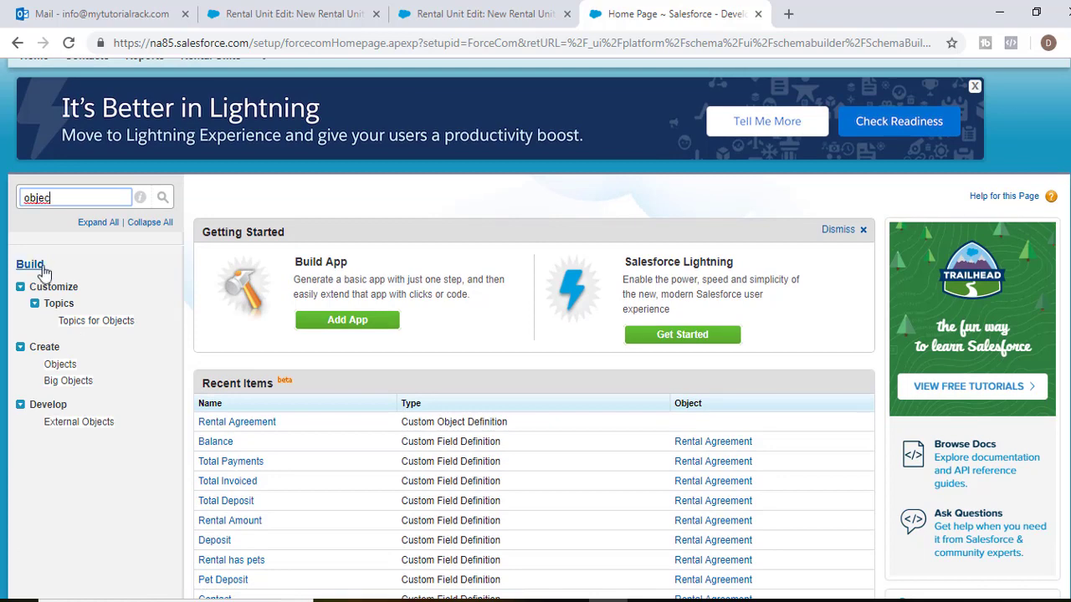
click(60, 365)
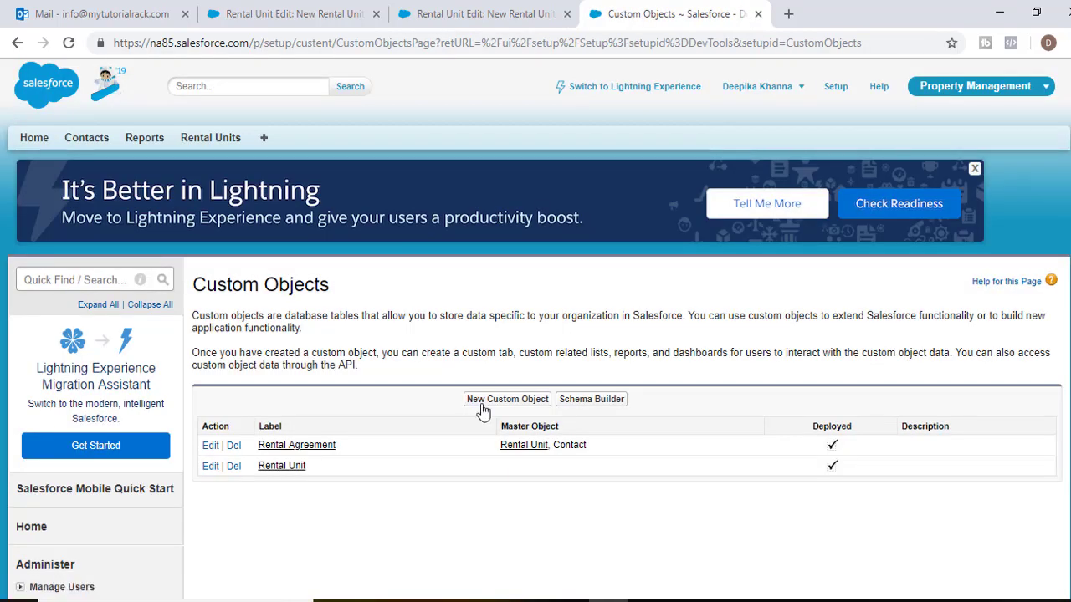
click(483, 403)
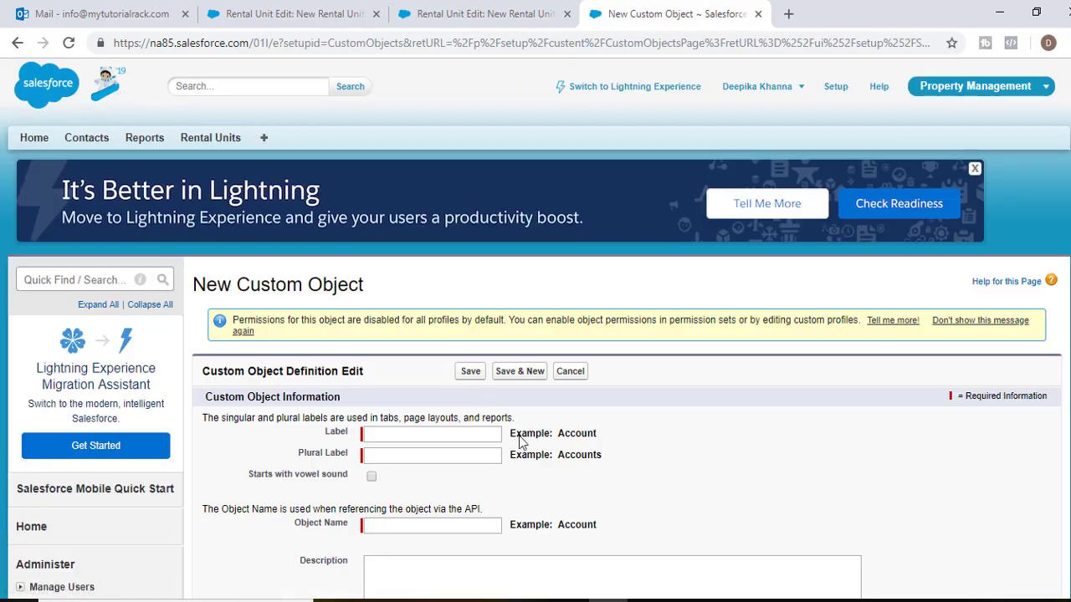
Enter label 'Statement', plural 'Statements' and record name 'Statement No'.
click(377, 435)
text(State)
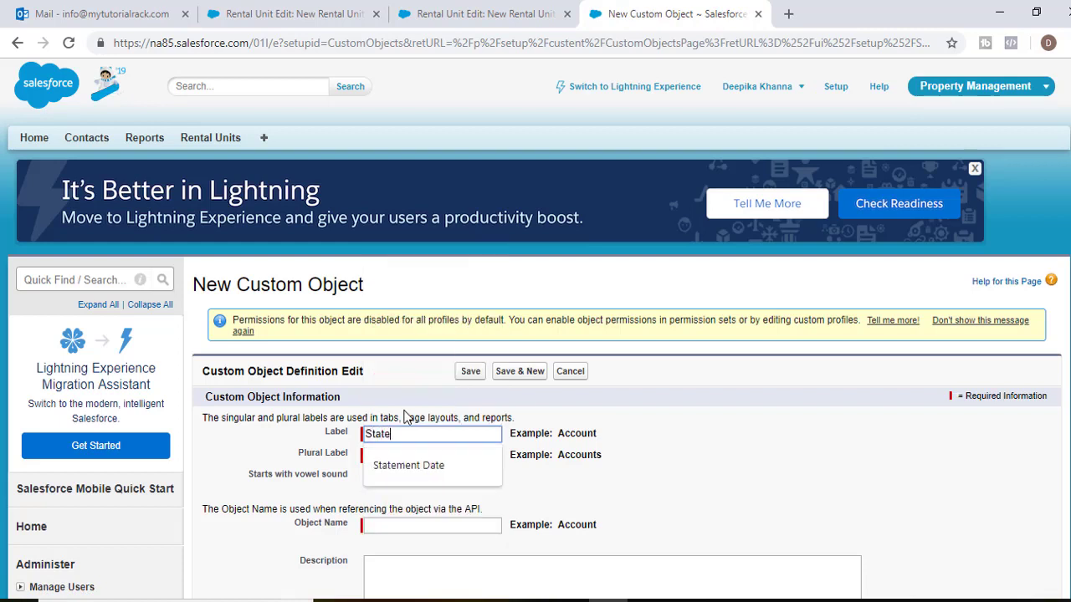
text(ment)
key(Tab)
text(St)
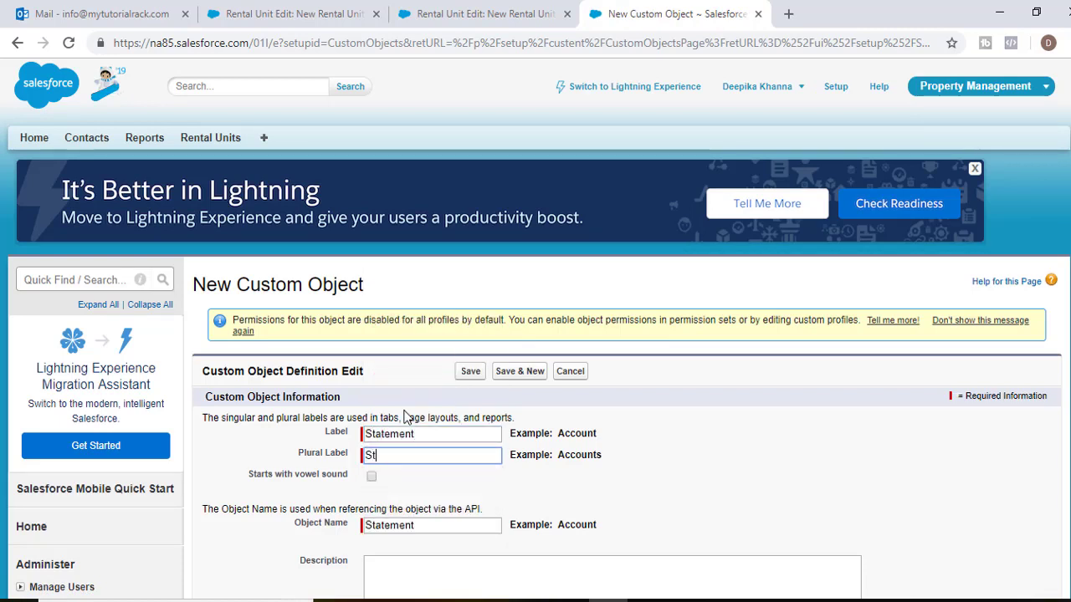
text(atements)
key(Tab)
scroll(441, 381, down, 3)
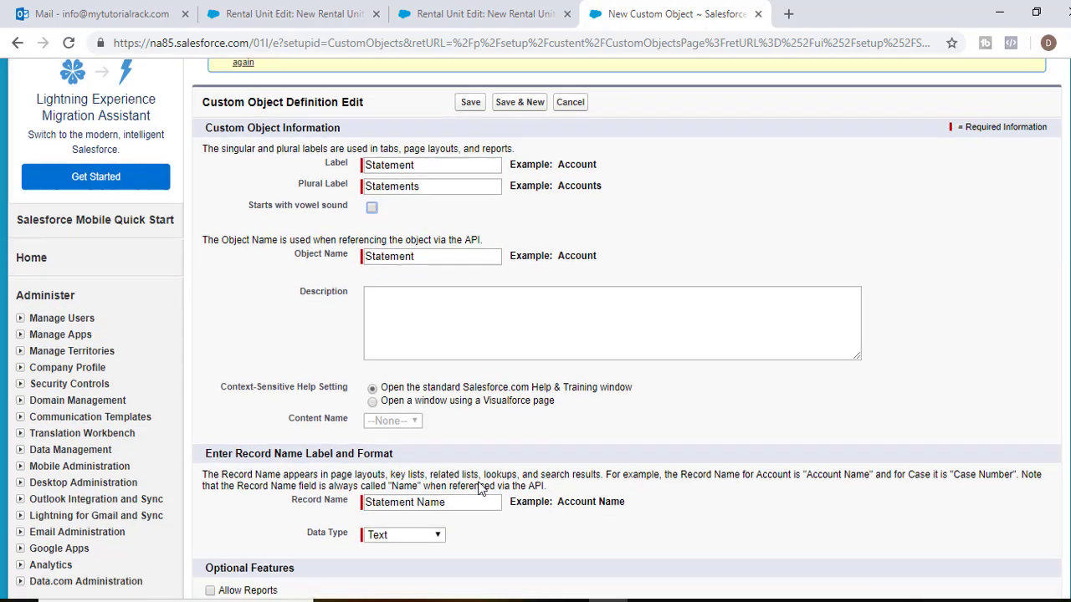
scroll(481, 489, down, 2)
double_click(437, 360)
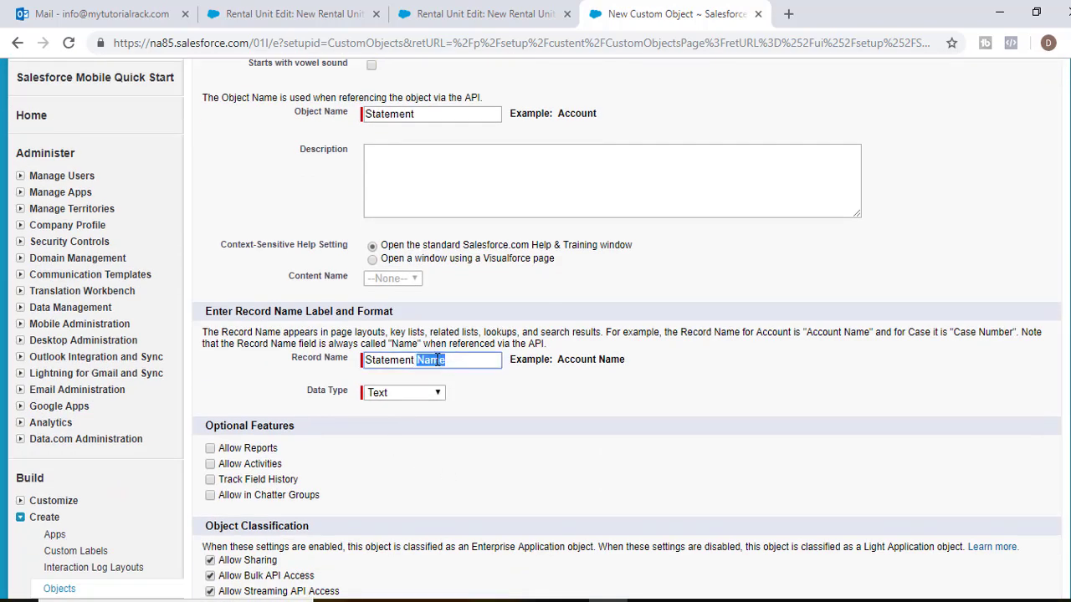
text(NO)
key(BackSpace)
text(o)
Make the record name an Auto Number with format ST-{0000} starting at 1.
click(411, 392)
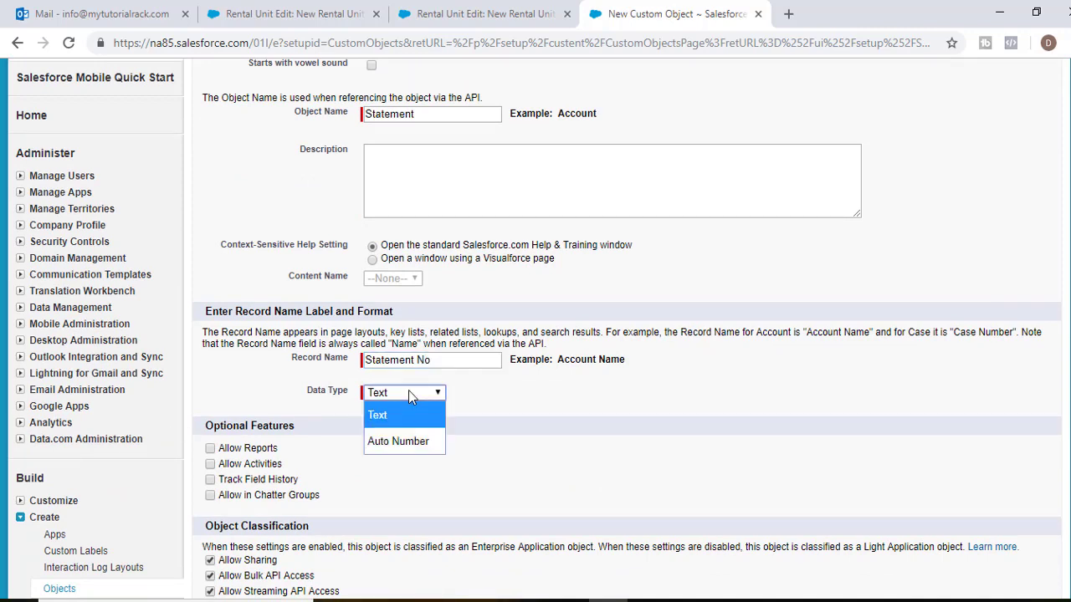
click(400, 437)
click(396, 413)
text(S)
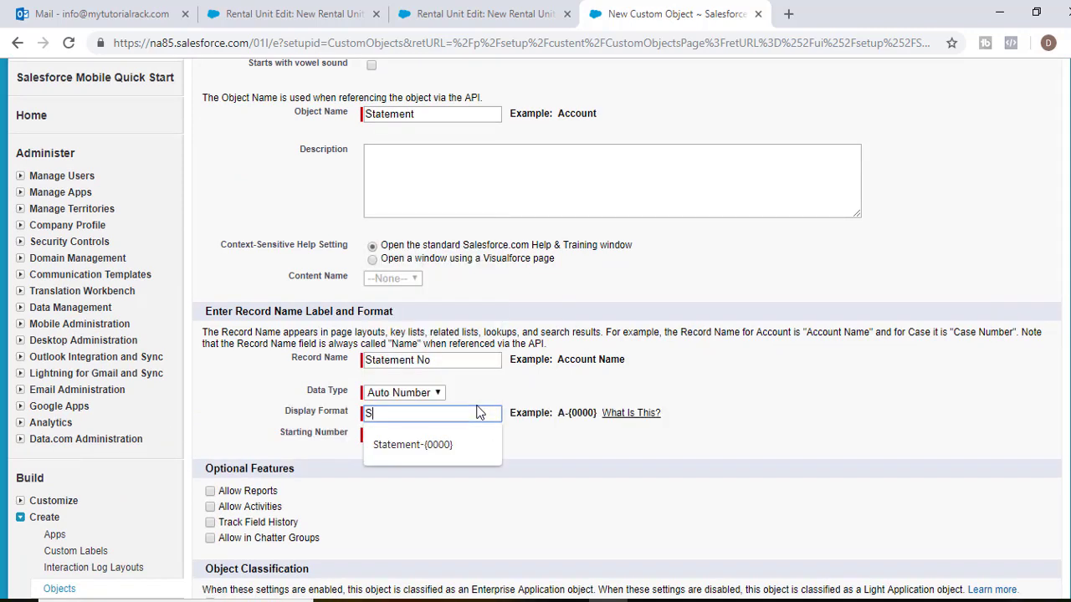
text(T-{)
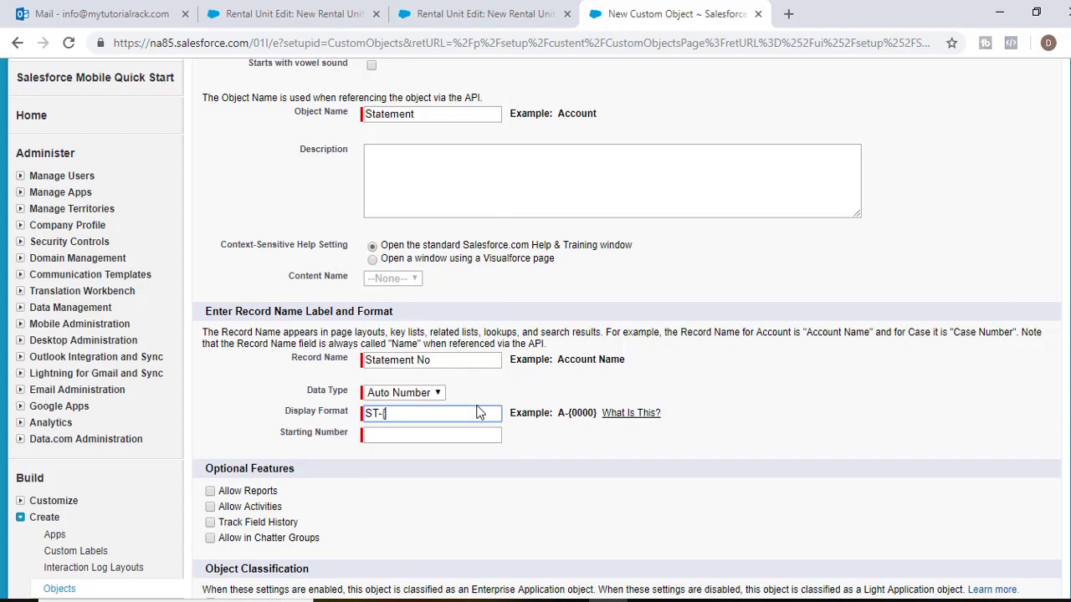
text(0000})
key(Tab)
text(1)
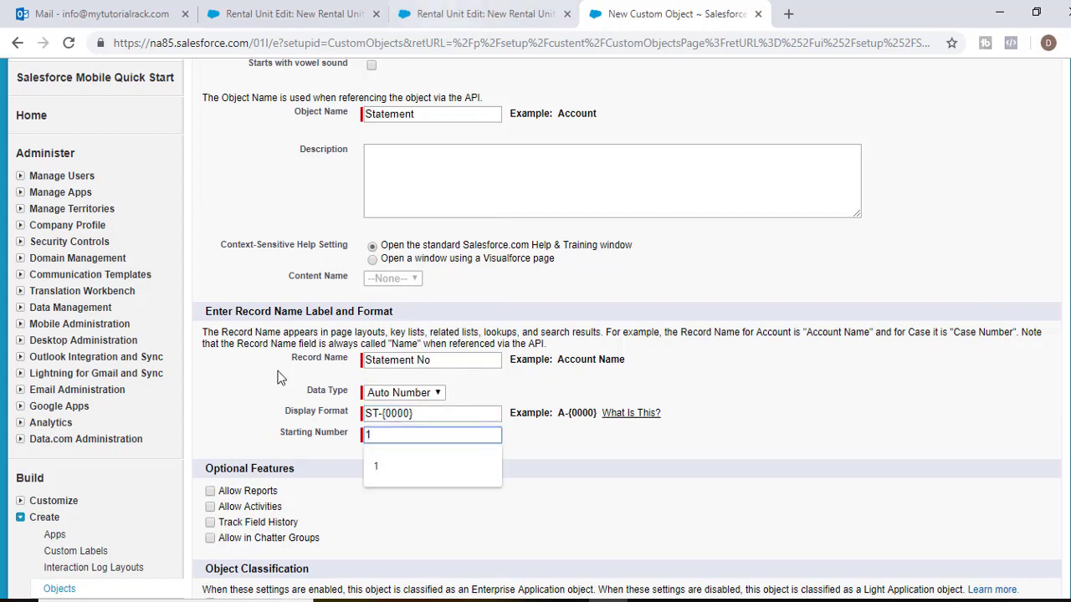
Enable reports, activities, field history, Chatter Groups and search, then save the object.
click(227, 494)
click(238, 508)
click(238, 539)
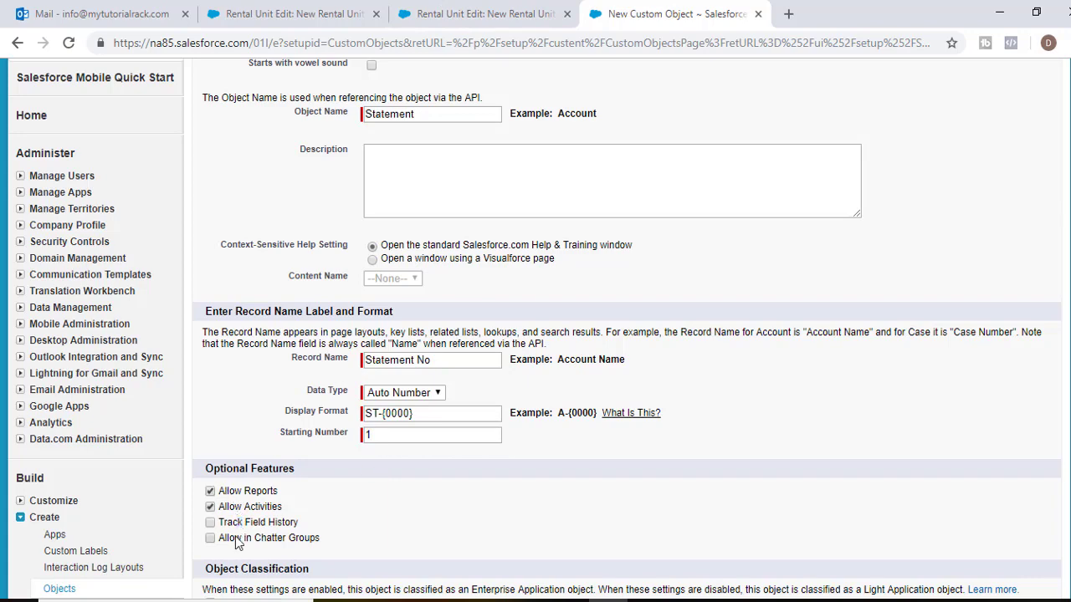
click(222, 524)
scroll(247, 542, down, 3)
scroll(242, 498, down, 2)
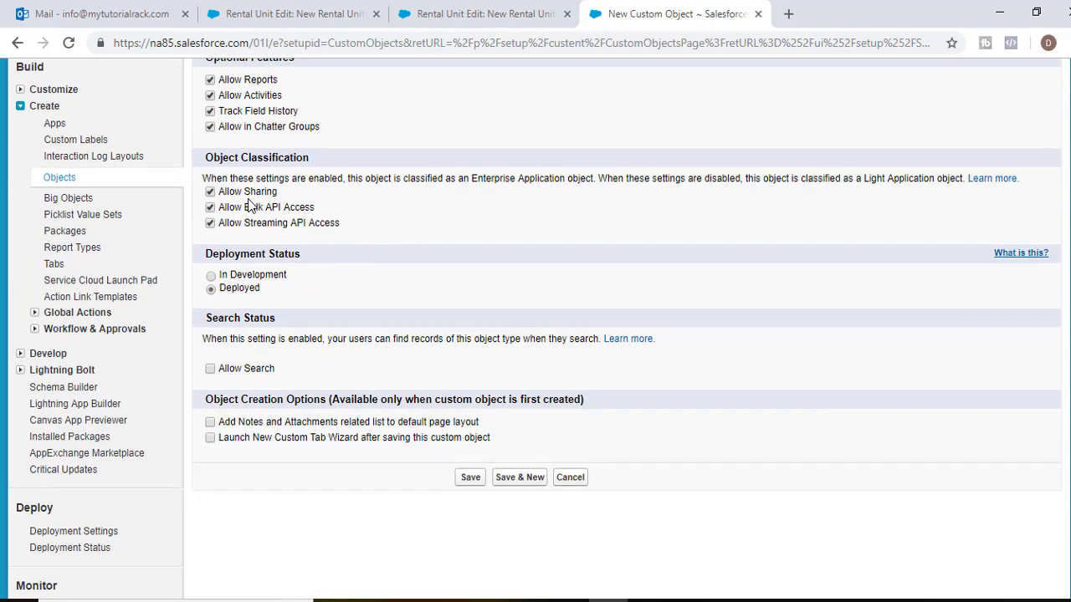
click(210, 368)
click(470, 477)
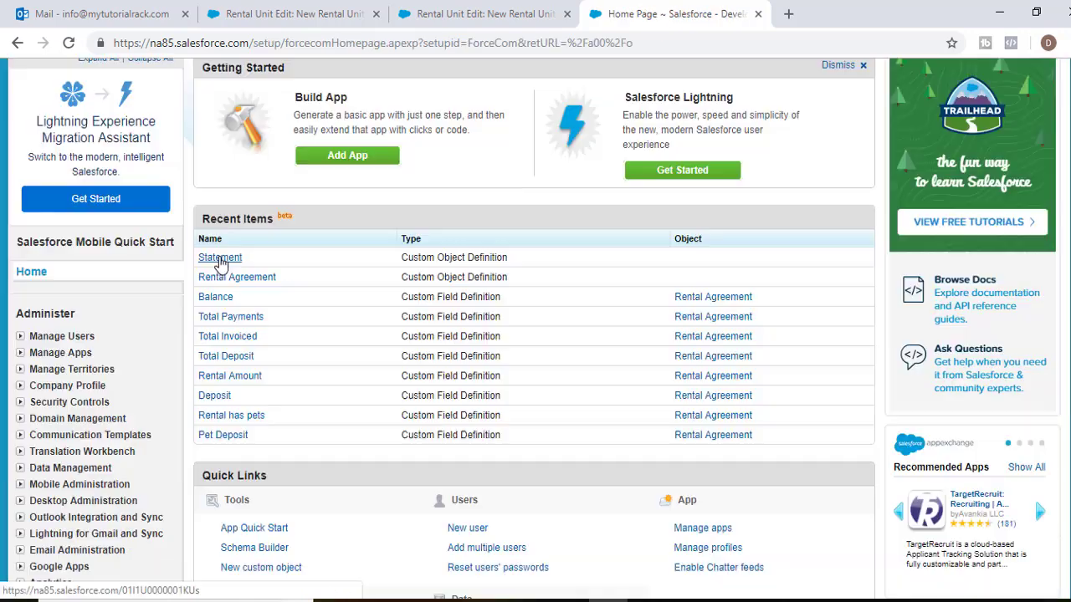
Reopen the Statement object from Recent Items and review its detail page.
click(219, 255)
scroll(778, 318, down, 1)
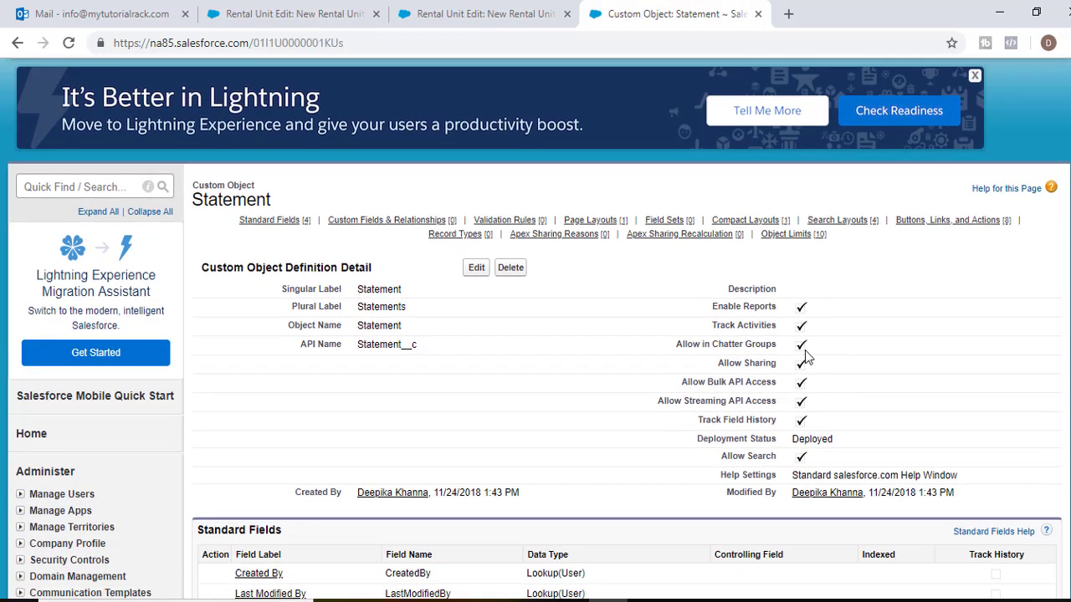
scroll(806, 351, down, 6)
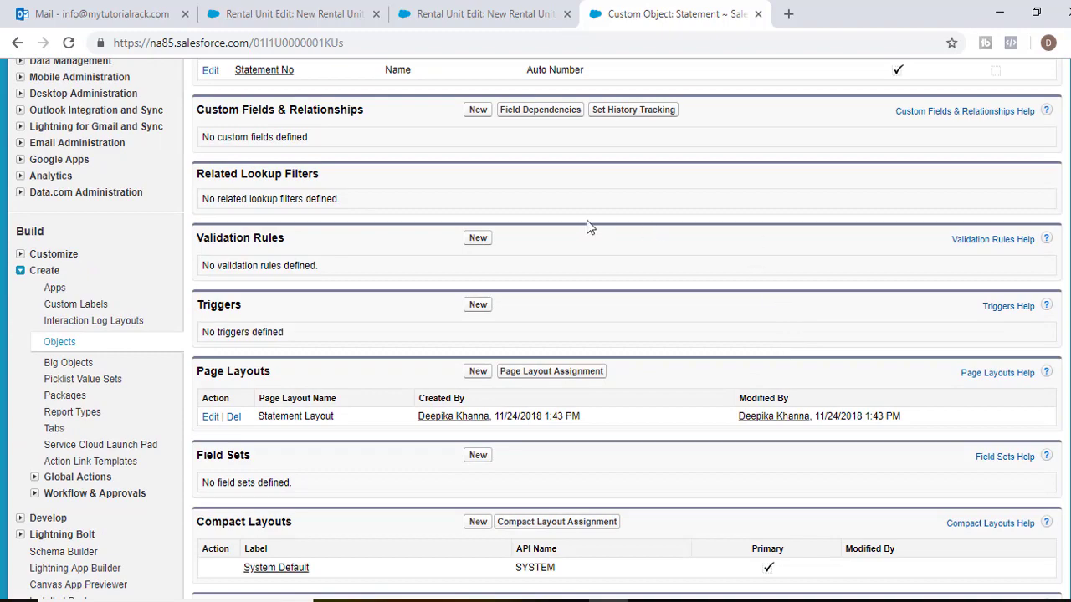